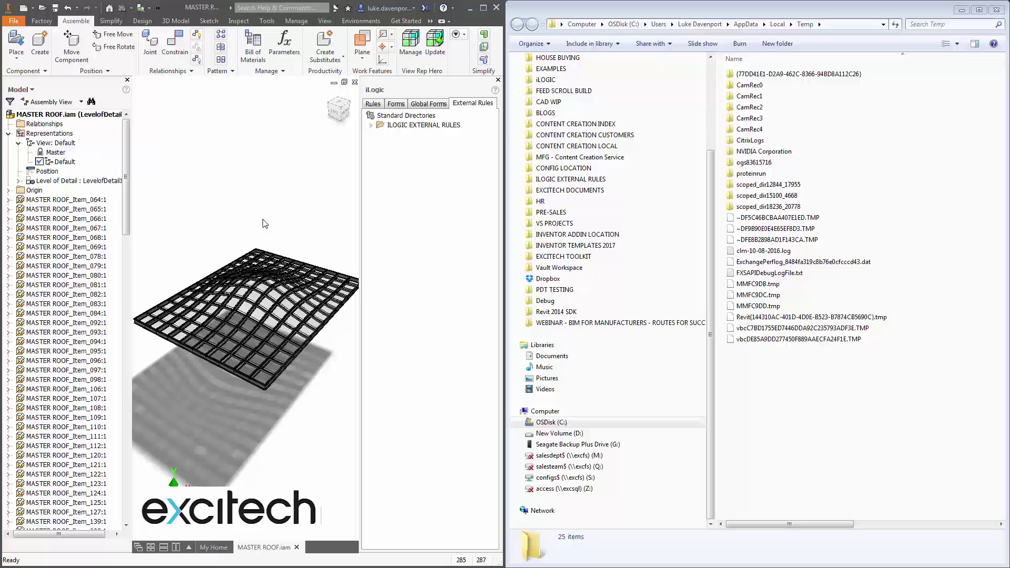
# Step: Export the roof assembly from BIM Exchange as IFC2x3 building components, naming the file IFCEXPORT
pyautogui.click(357, 21)
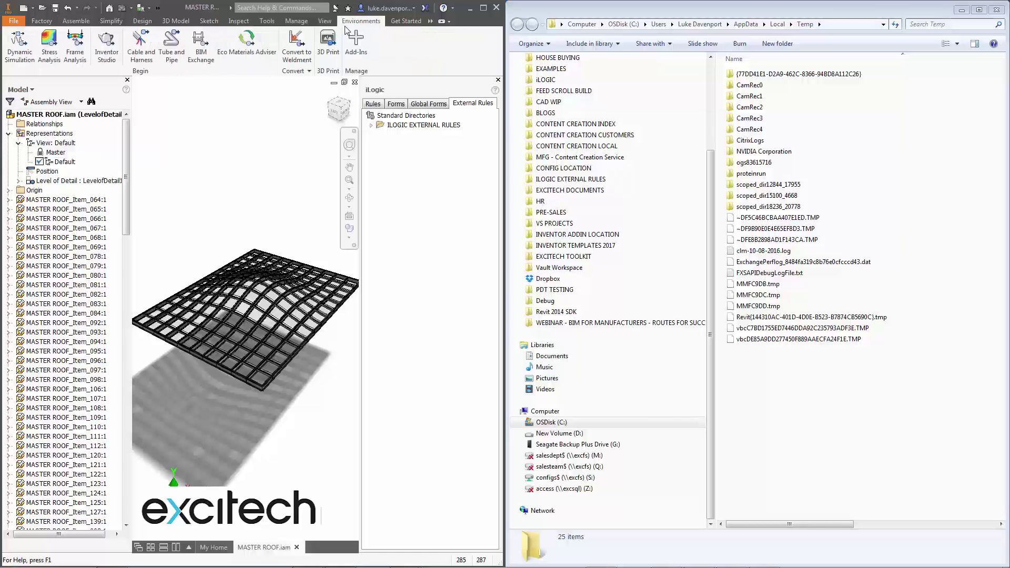
pyautogui.click(201, 47)
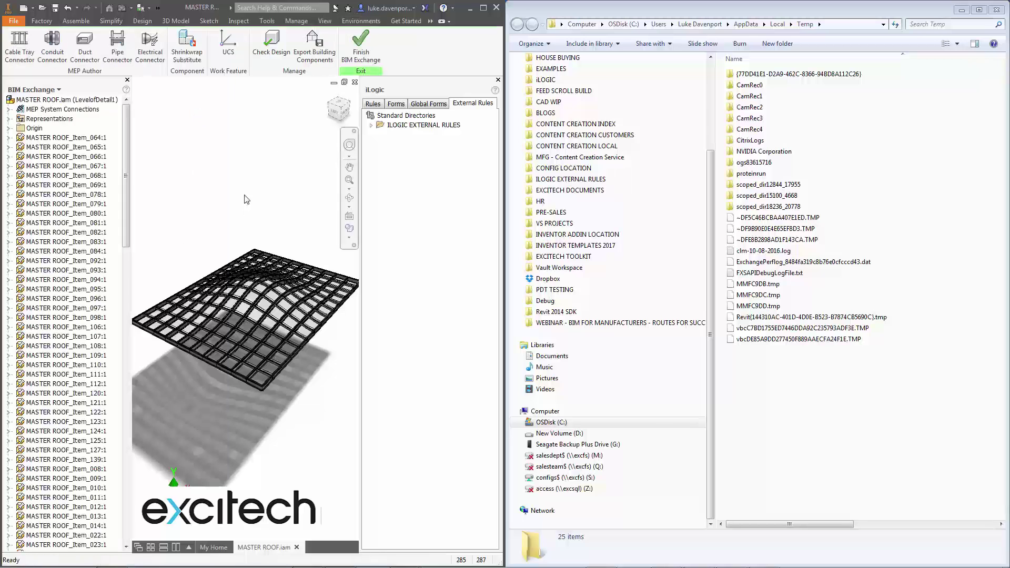
pyautogui.click(315, 48)
pyautogui.click(194, 311)
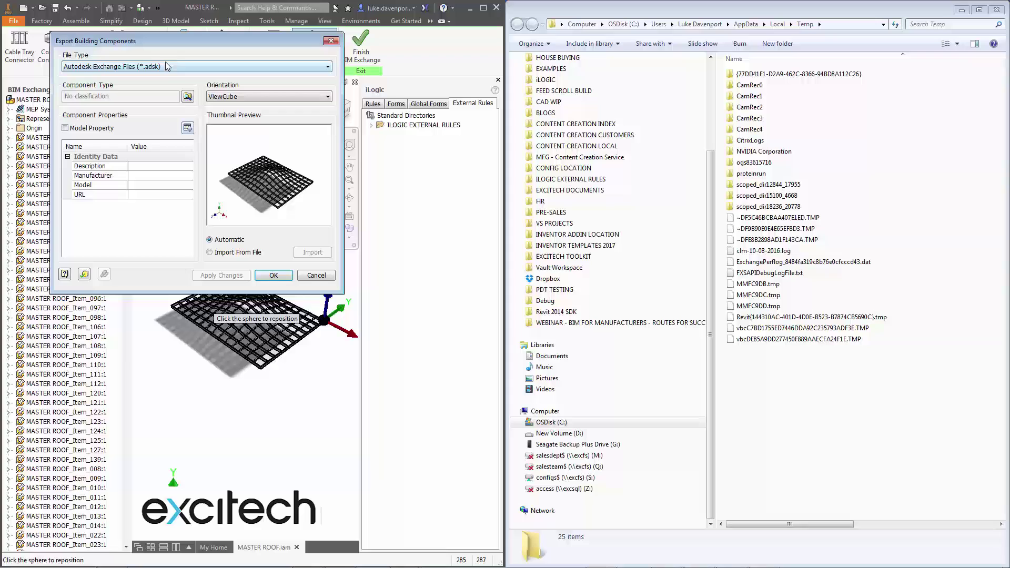
pyautogui.click(167, 67)
pyautogui.click(99, 85)
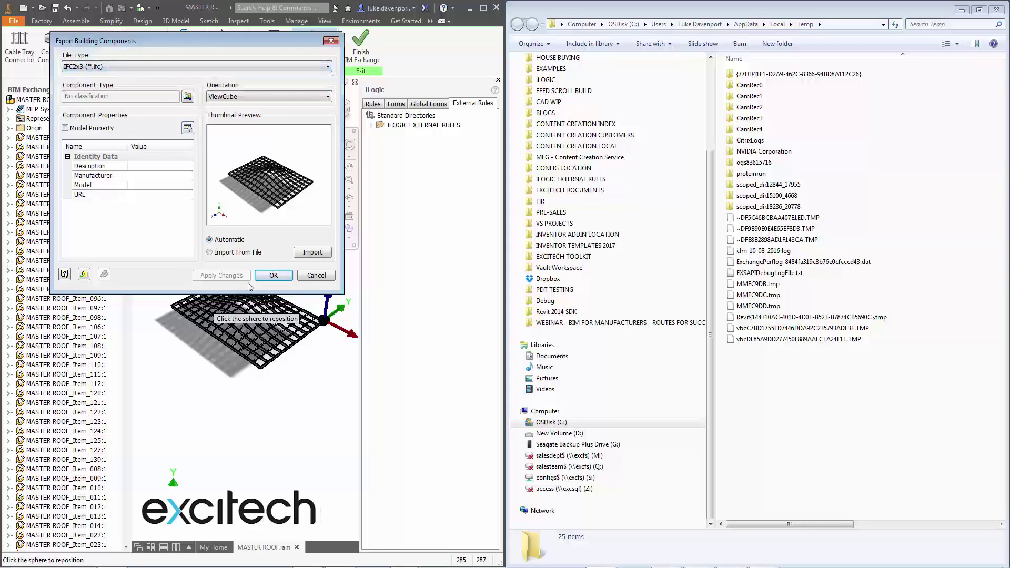
pyautogui.click(273, 275)
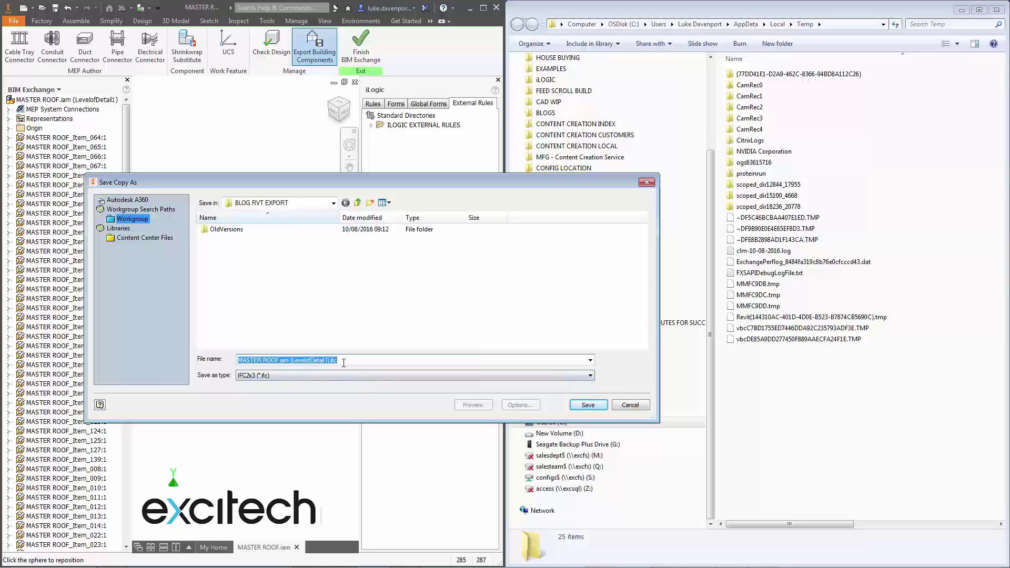
pyautogui.write('IFC')
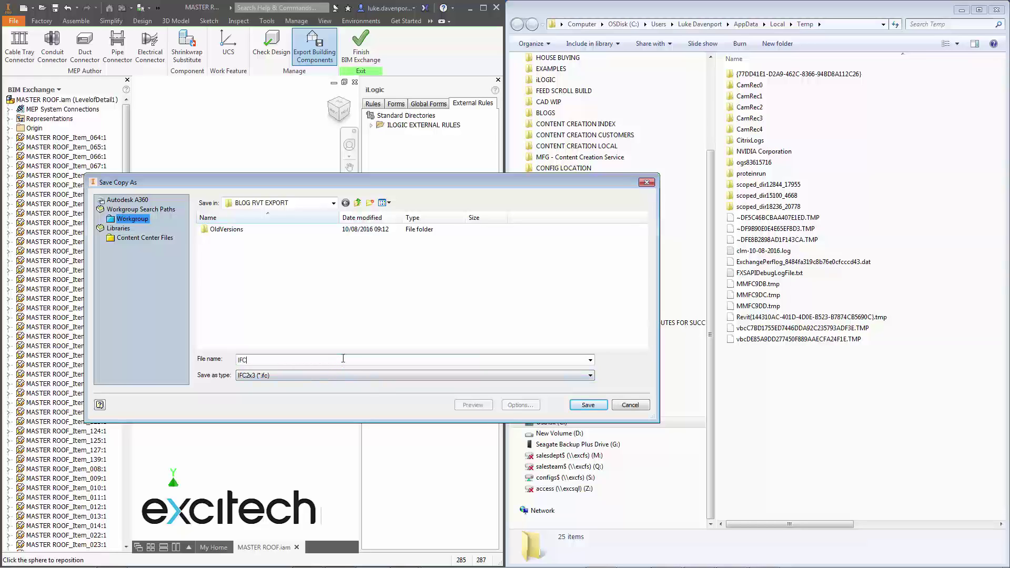
pyautogui.write('EXPORT')
# Step: Save the IFCEXPORT file so the IFC export runs to completion
pyautogui.click(588, 404)
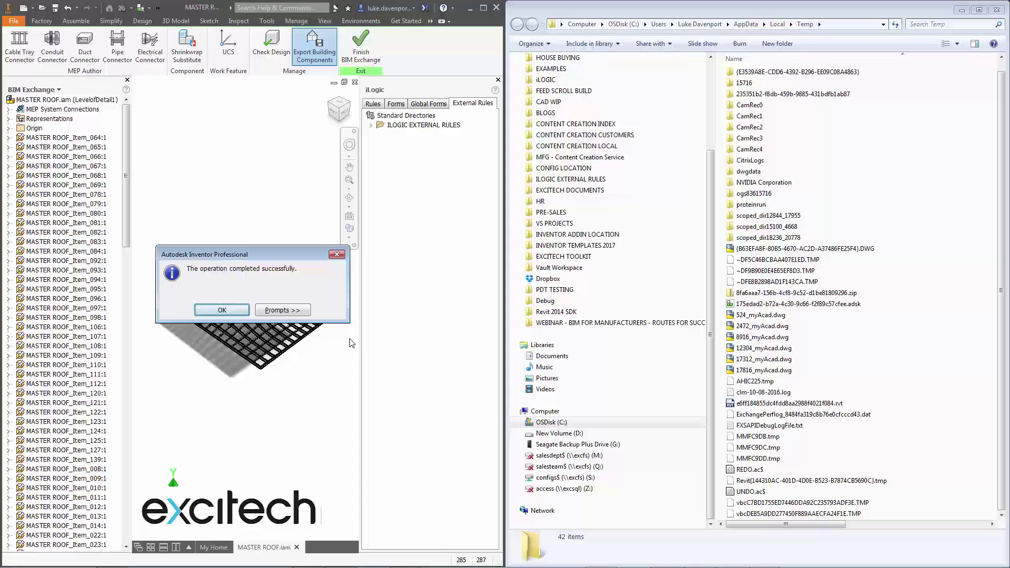
# Step: Dismiss the success message, finish BIM Exchange, and run the external rule Extract RVT After Exporting IFC
pyautogui.click(222, 310)
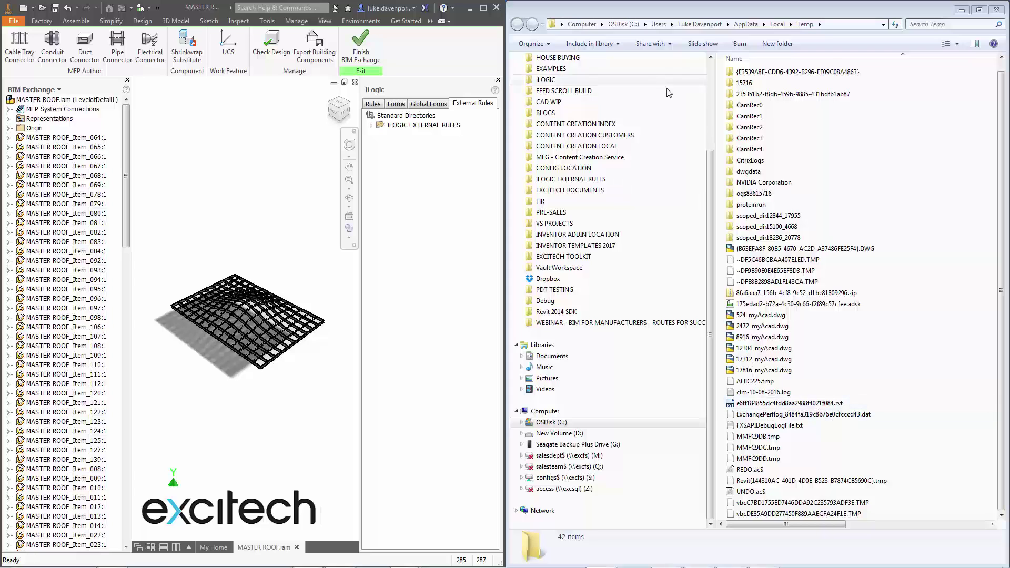
pyautogui.click(361, 47)
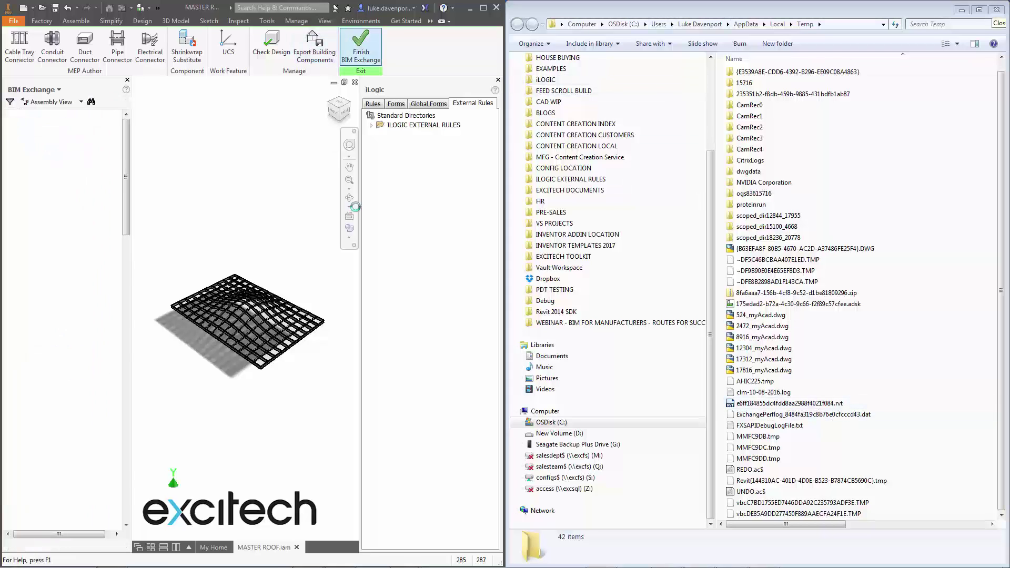
pyautogui.click(373, 125)
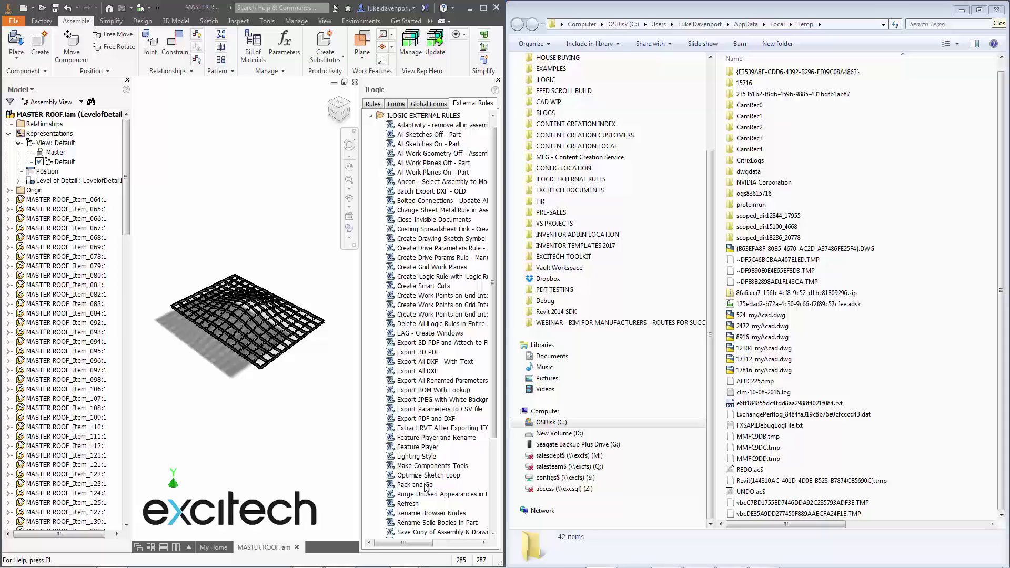
pyautogui.click(439, 431)
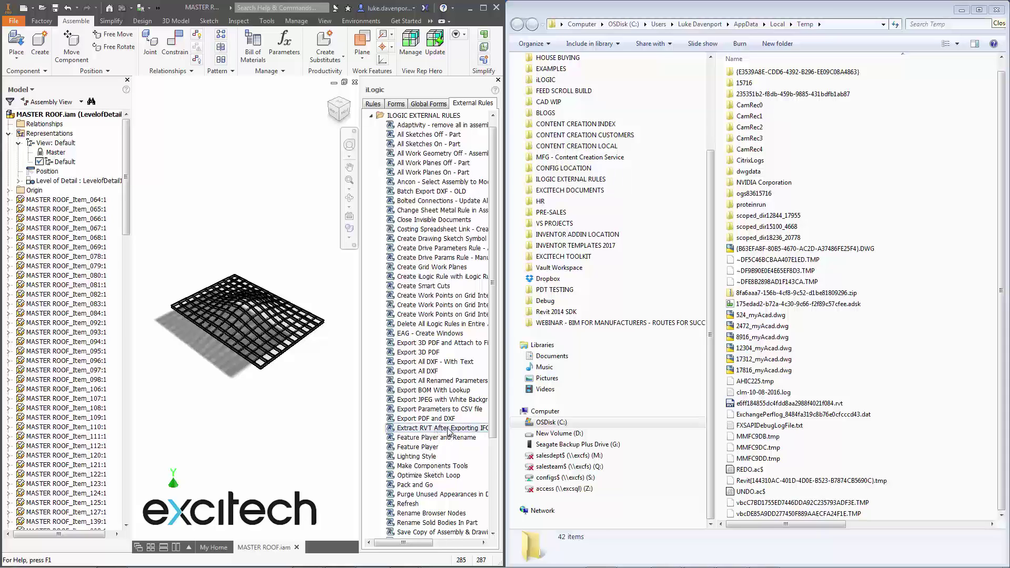
pyautogui.rightClick(450, 432)
pyautogui.click(476, 434)
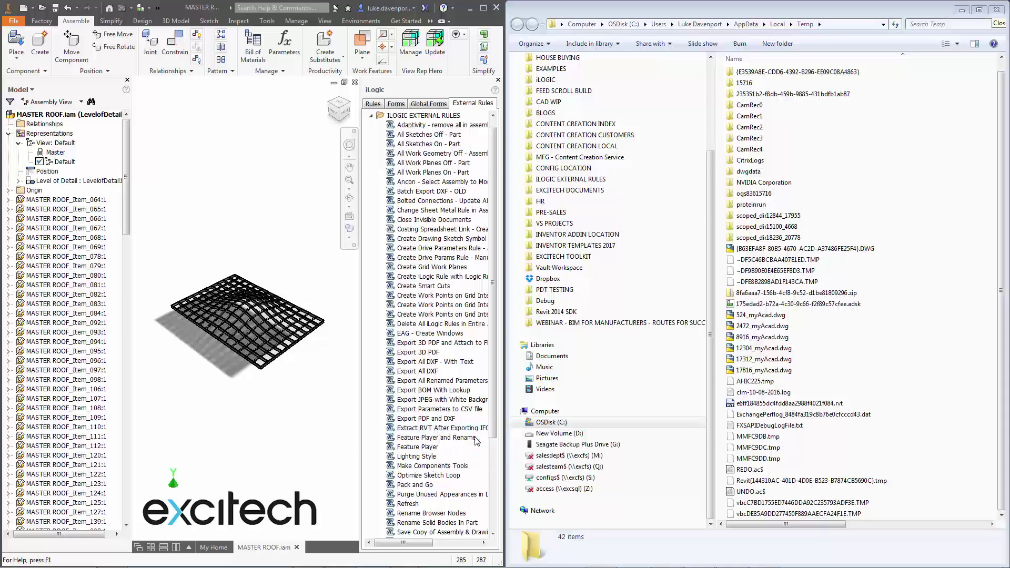
# Step: Save the extracted Revit file as RVTEXTRACT in the BLOG RVT EXPORT folder
pyautogui.moveTo(424, 161); pyautogui.dragTo(223, 58)
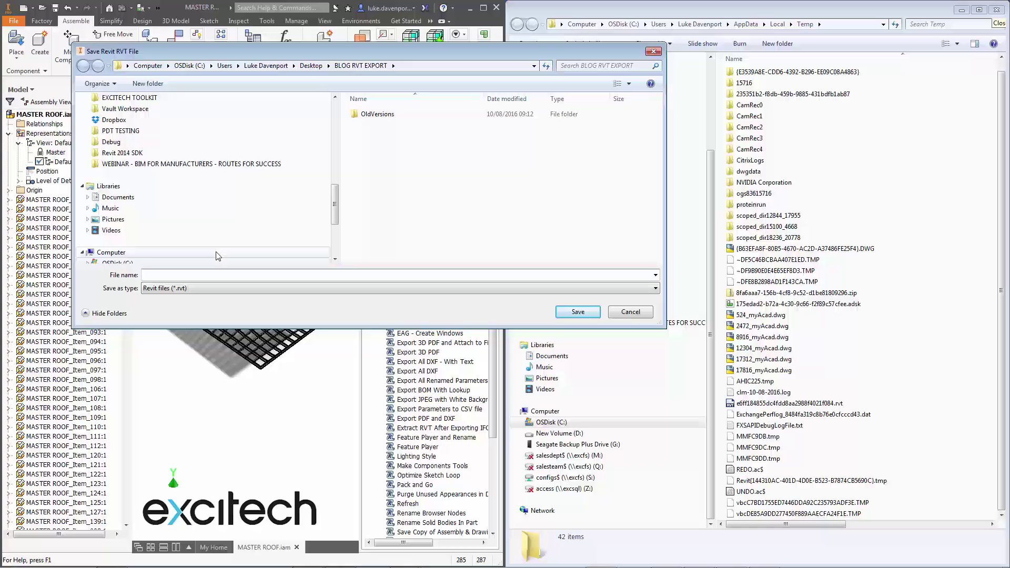
pyautogui.write('RVTEXTRACT')
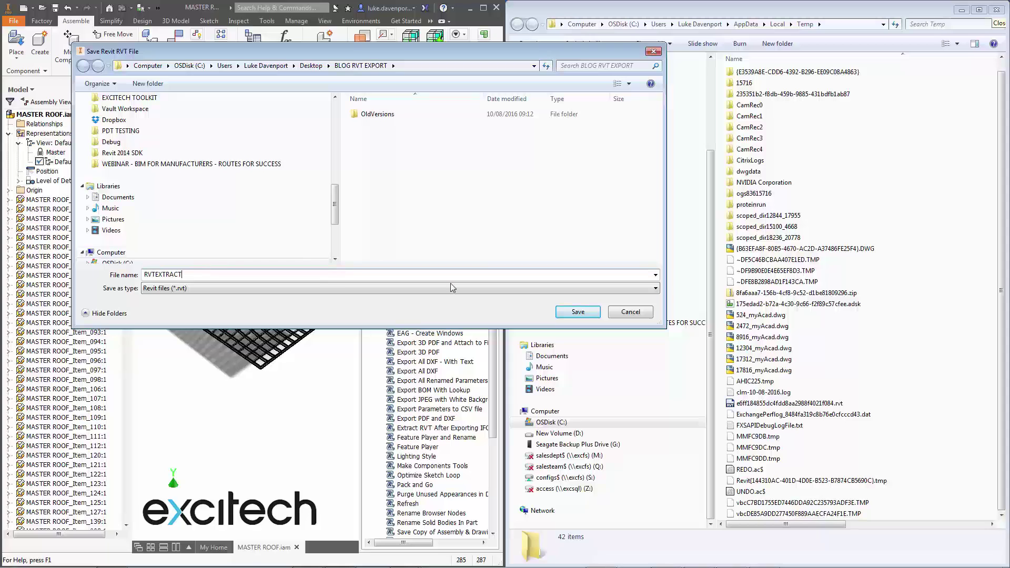
pyautogui.click(579, 313)
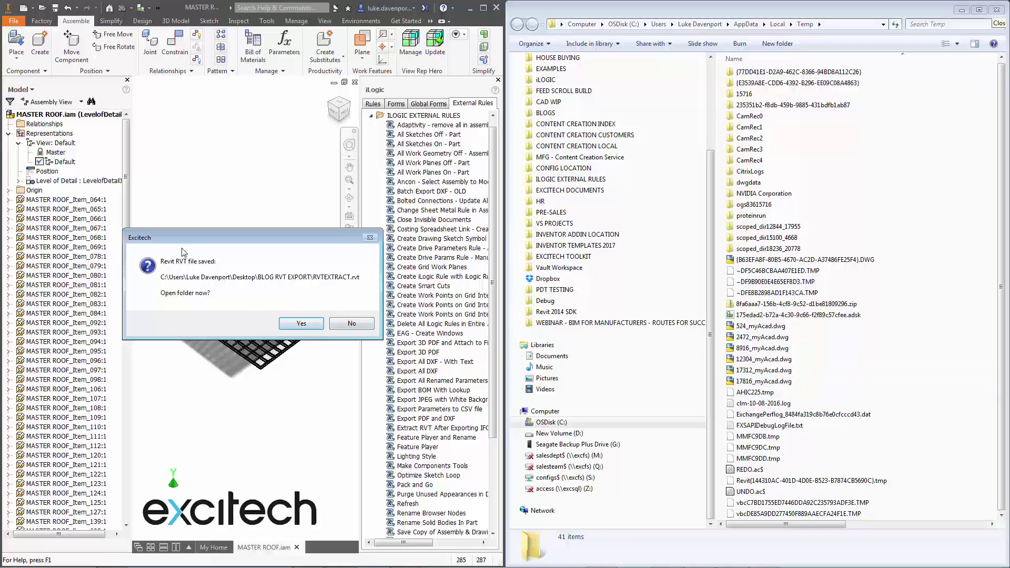
# Step: Open the BLOG RVT EXPORT folder, locate RVTEXTRACT.rvt, then minimise the window
pyautogui.click(302, 325)
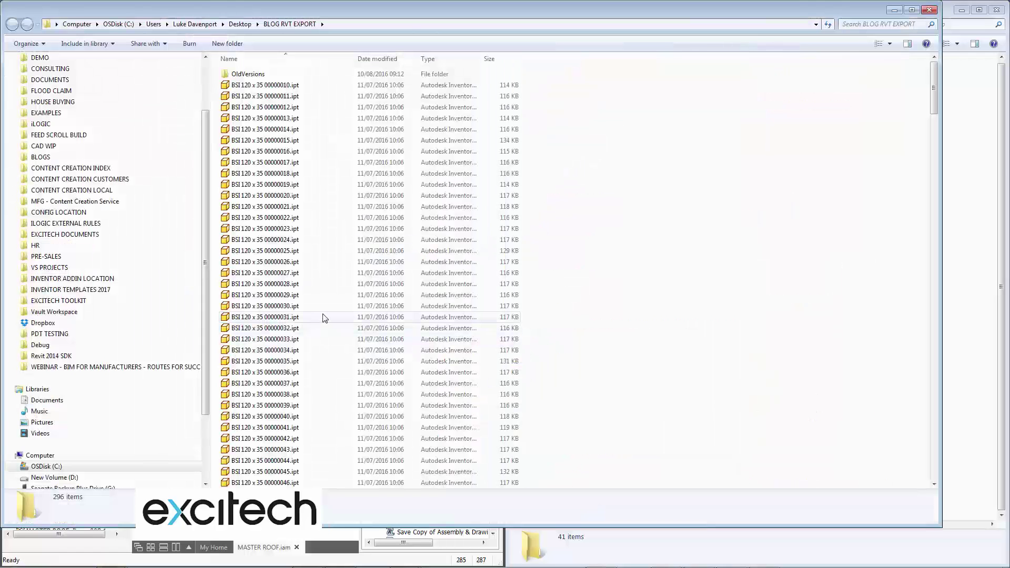
pyautogui.moveTo(935, 90); pyautogui.dragTo(957, 481)
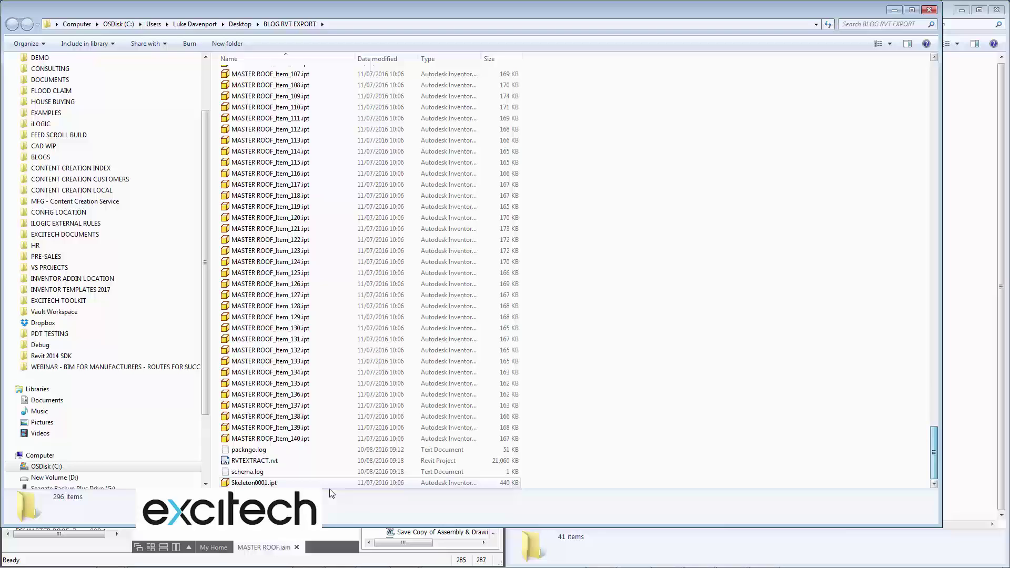
pyautogui.click(252, 462)
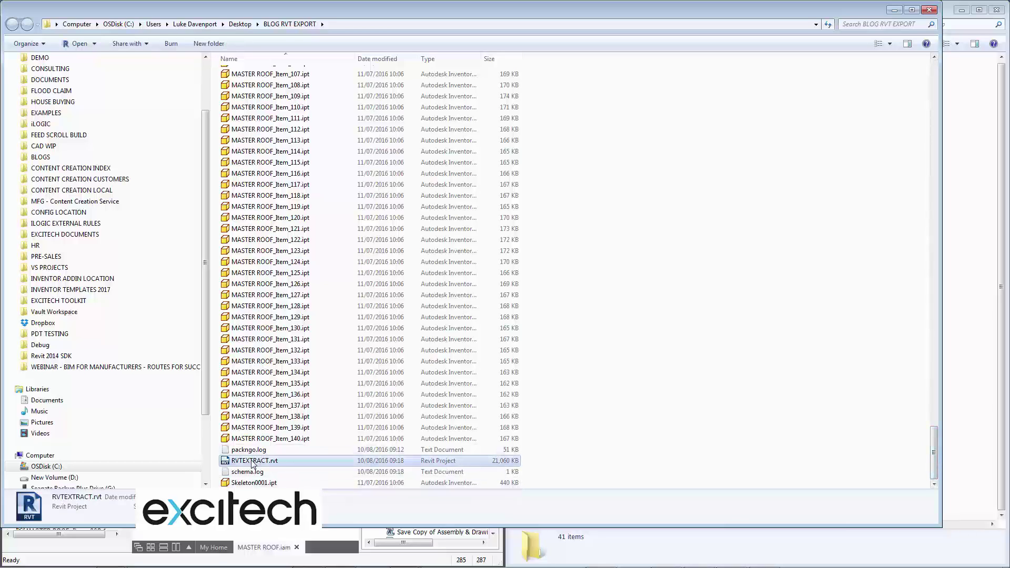
pyautogui.click(895, 9)
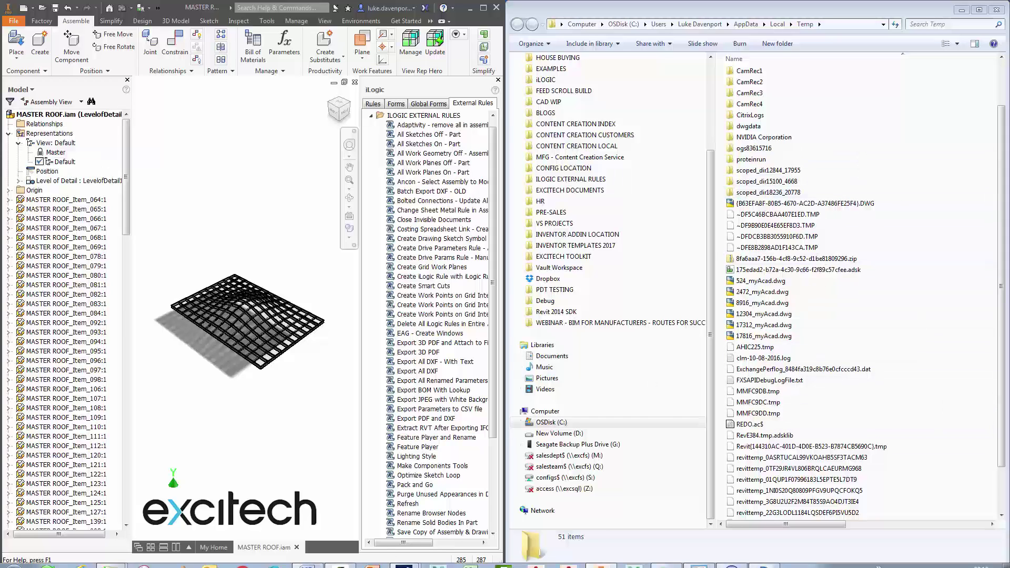
# Step: Switch to Revit and orbit and pan the 3D view of the curved roof grid
pyautogui.click(765, 558)
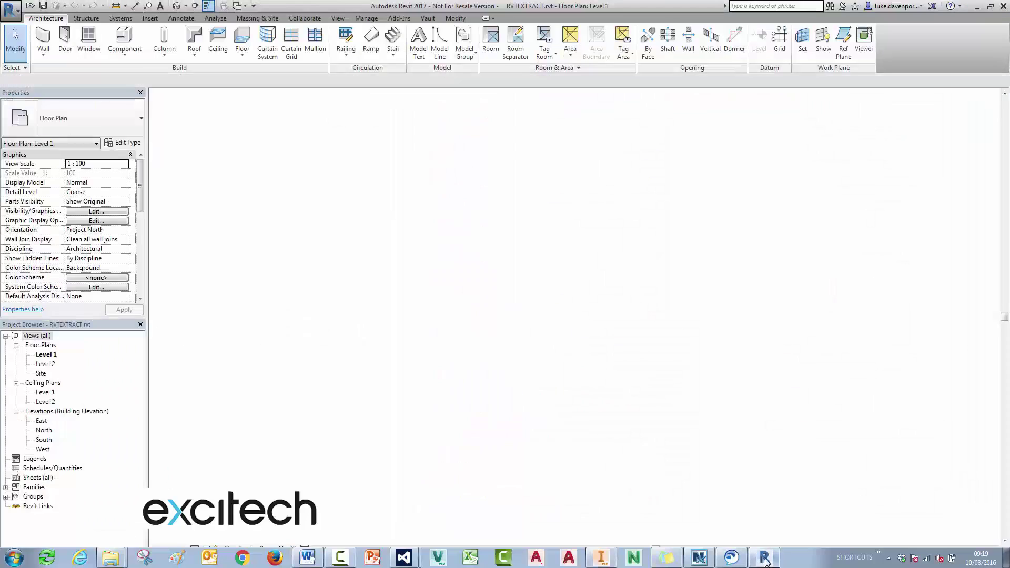
pyautogui.moveTo(530, 292); pyautogui.dragTo(545, 232, button='middle')
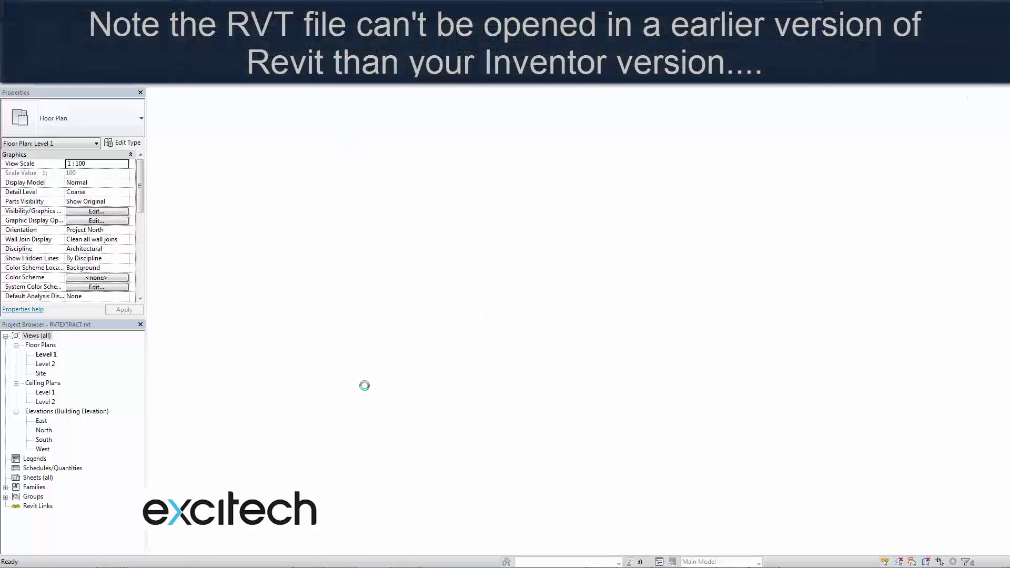
pyautogui.moveTo(289, 424)
pyautogui.keyDown('shift'); pyautogui.mouseDown(button='middle')
pyautogui.moveTo(320, 386)
pyautogui.moveTo(300, 388)
pyautogui.moveTo(382, 247)
pyautogui.moveTo(335, 247)
pyautogui.mouseUp(button='middle'); pyautogui.keyUp('shift')
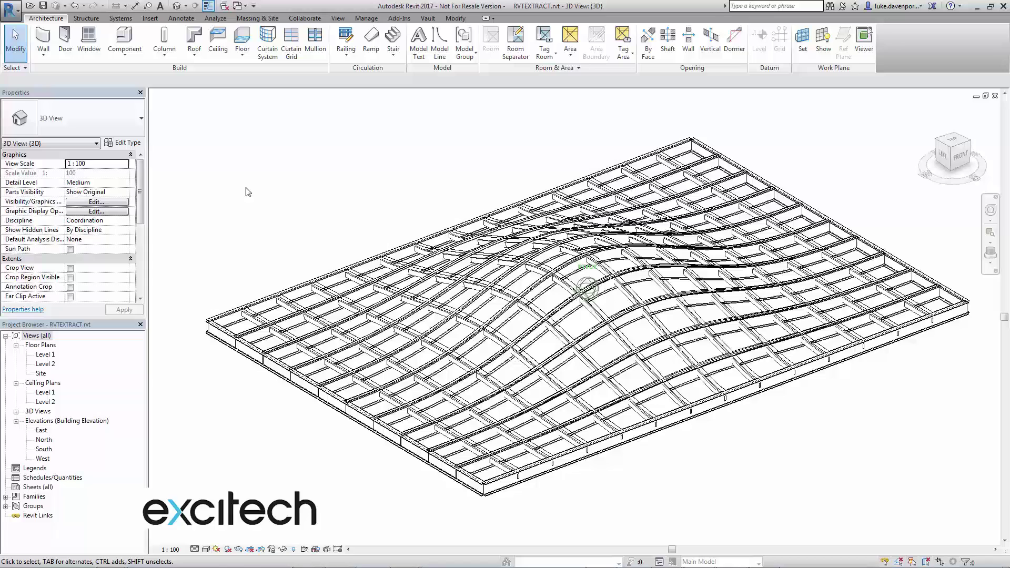
pyautogui.moveTo(248, 192); pyautogui.dragTo(204, 168, button='middle')
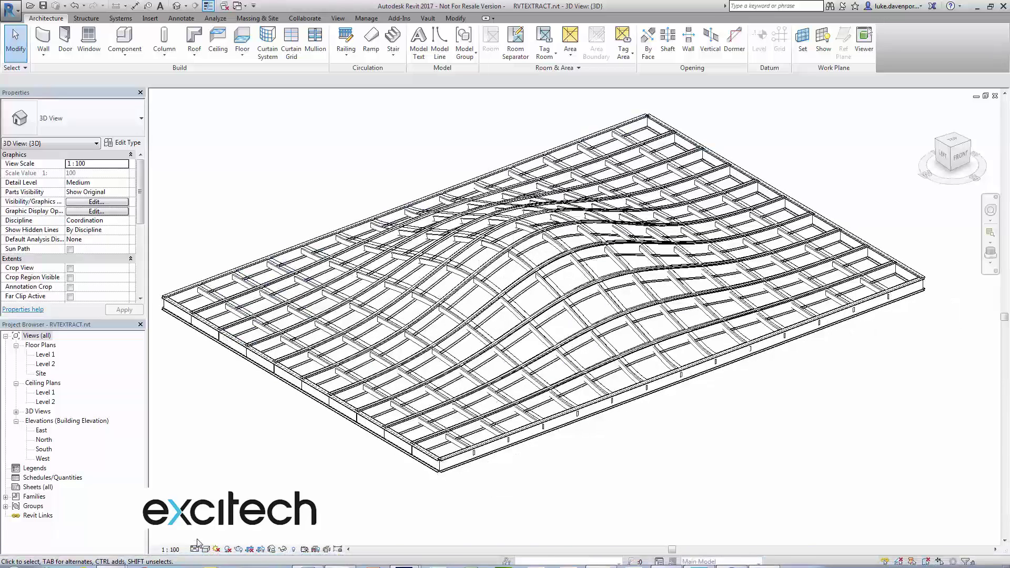